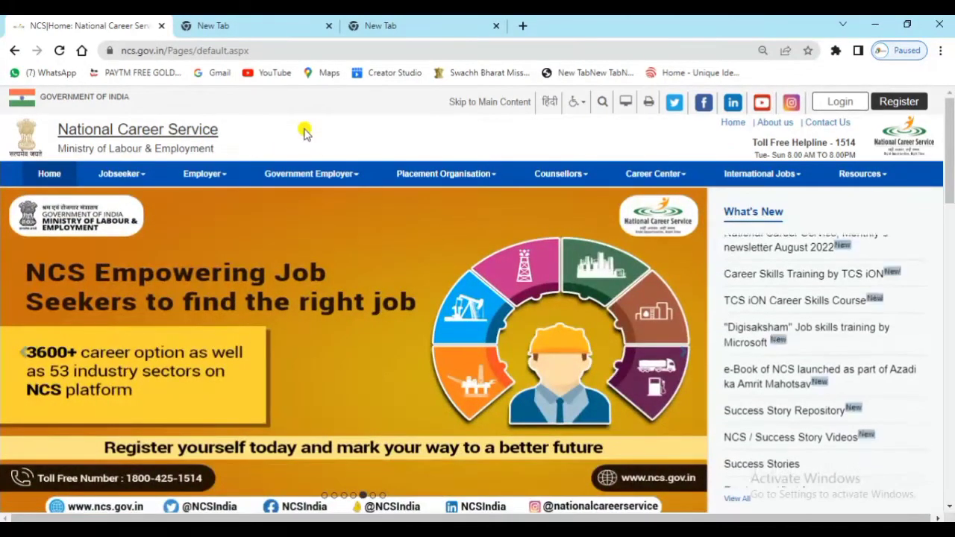
Start jobseeker registration, set UID type to Others with Aadhaar Card, and enter the Aadhaar number.
{"action": "mouse_move", "coordinate": [124, 174]}
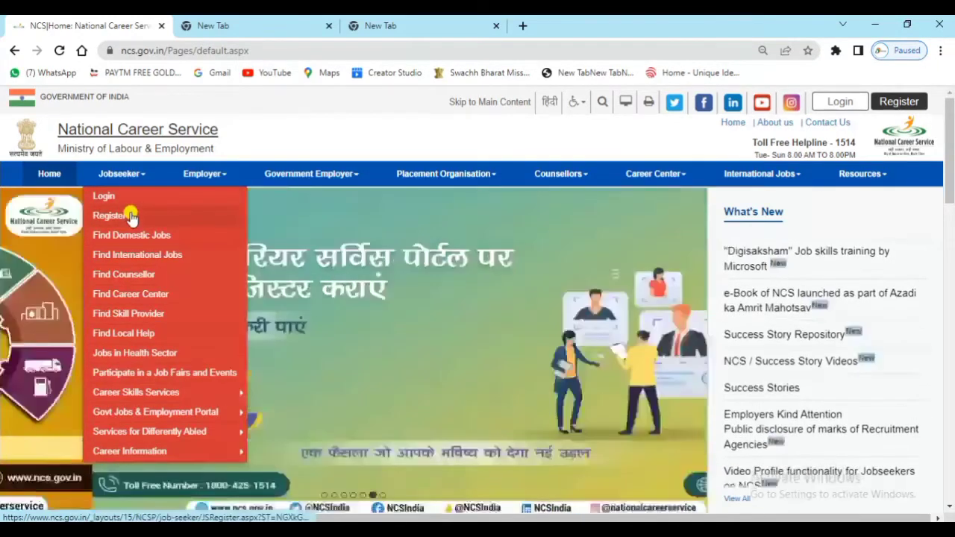
{"action": "left_click", "coordinate": [109, 216]}
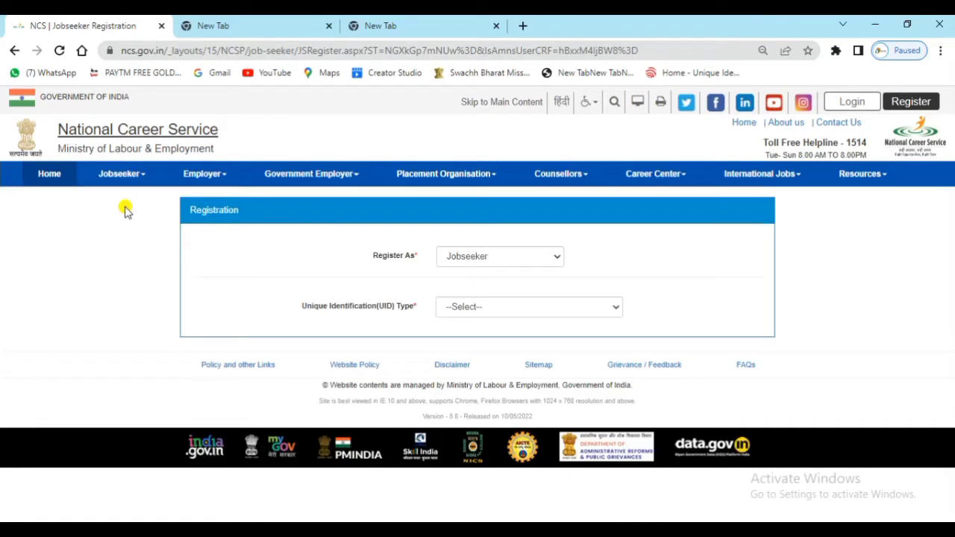
{"action": "left_click", "coordinate": [491, 309]}
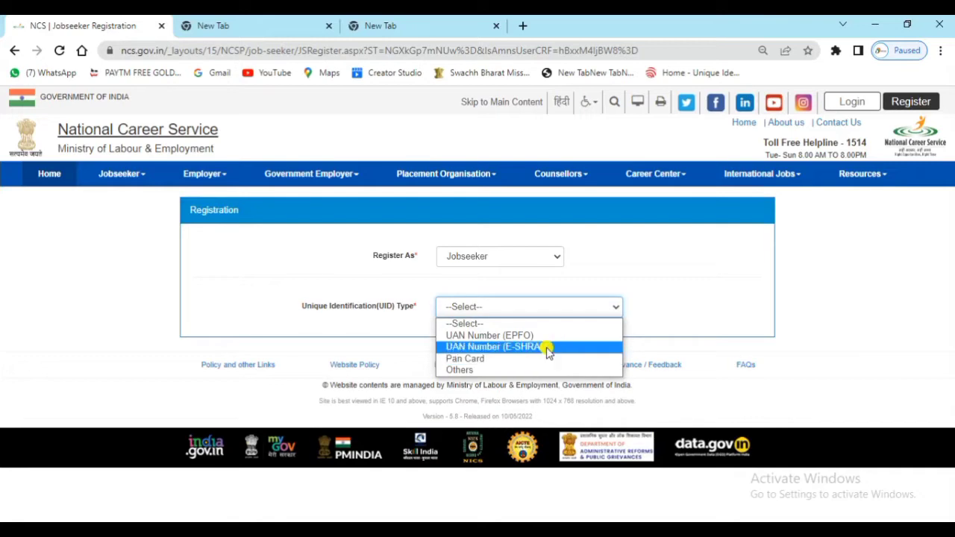
{"action": "left_click", "coordinate": [478, 370]}
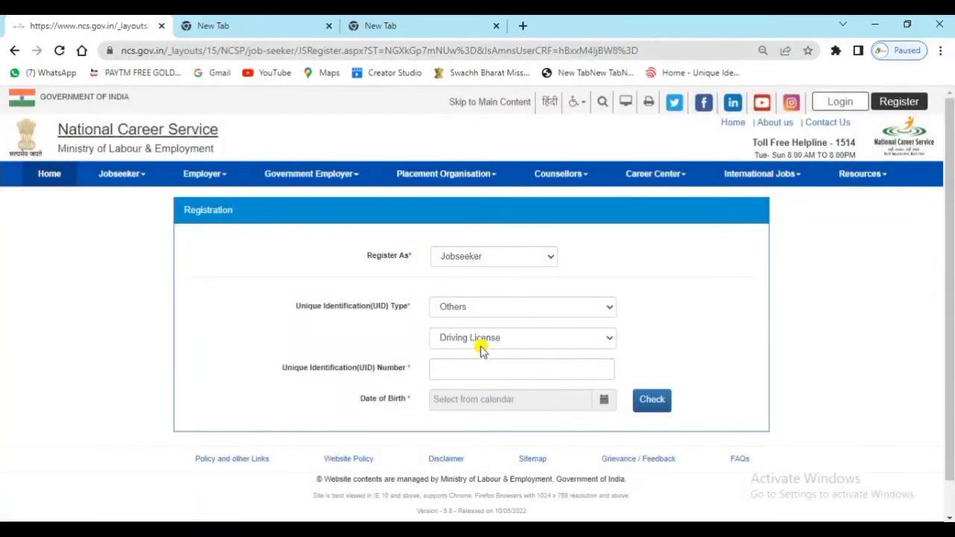
{"action": "left_click", "coordinate": [495, 338]}
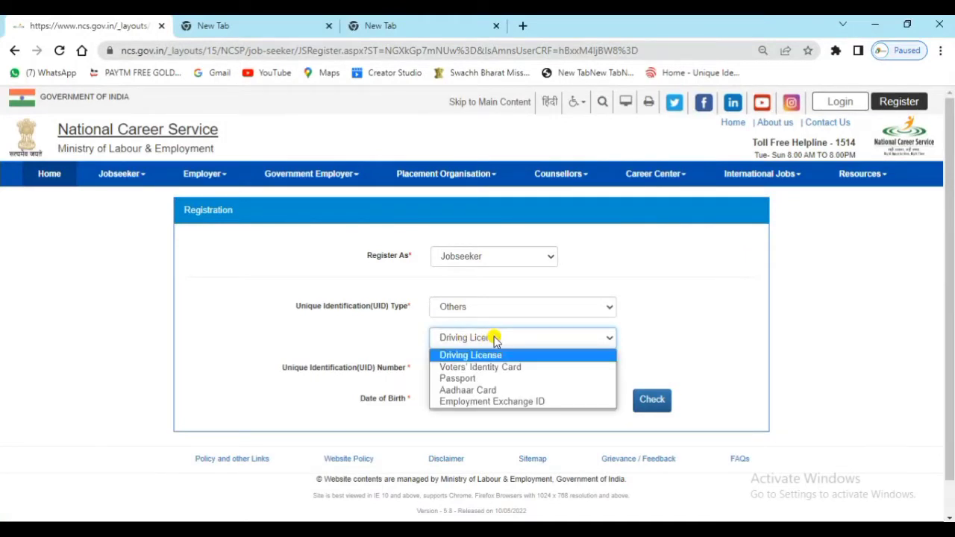
{"action": "left_click", "coordinate": [484, 395]}
{"action": "left_click", "coordinate": [480, 374]}
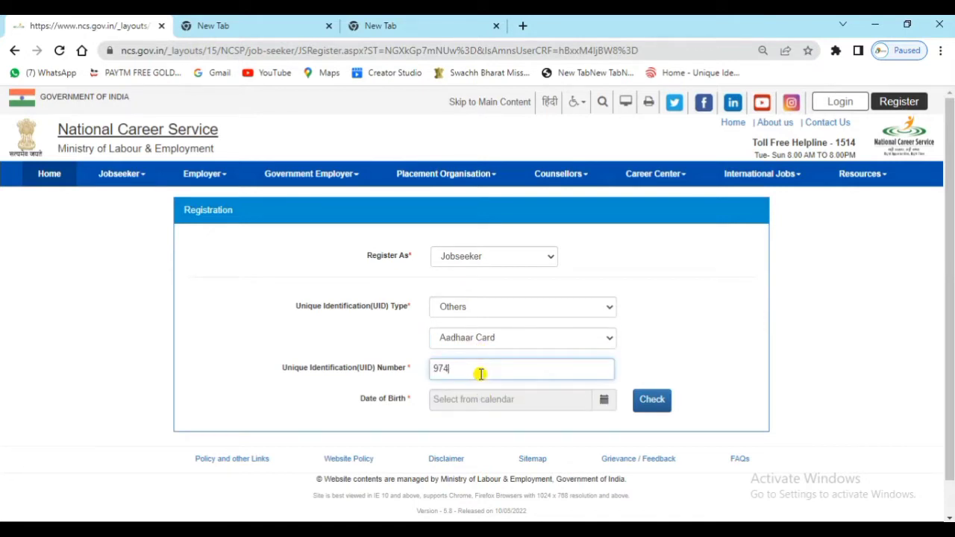
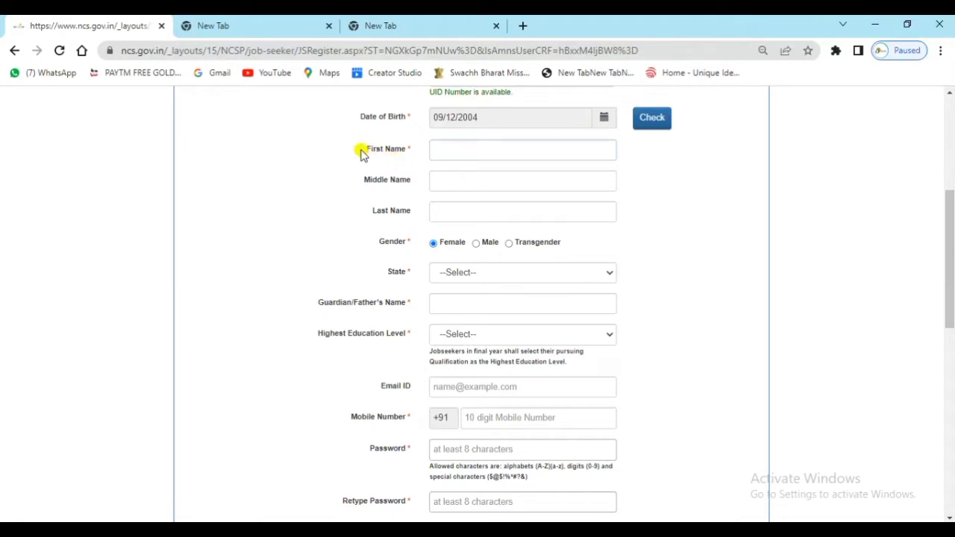
Point out the First Name, Last Name, Gender, State and Guardian/Father's Name fields.
{"action": "left_click_drag", "start_coordinate": [362, 151], "coordinate": [414, 158]}
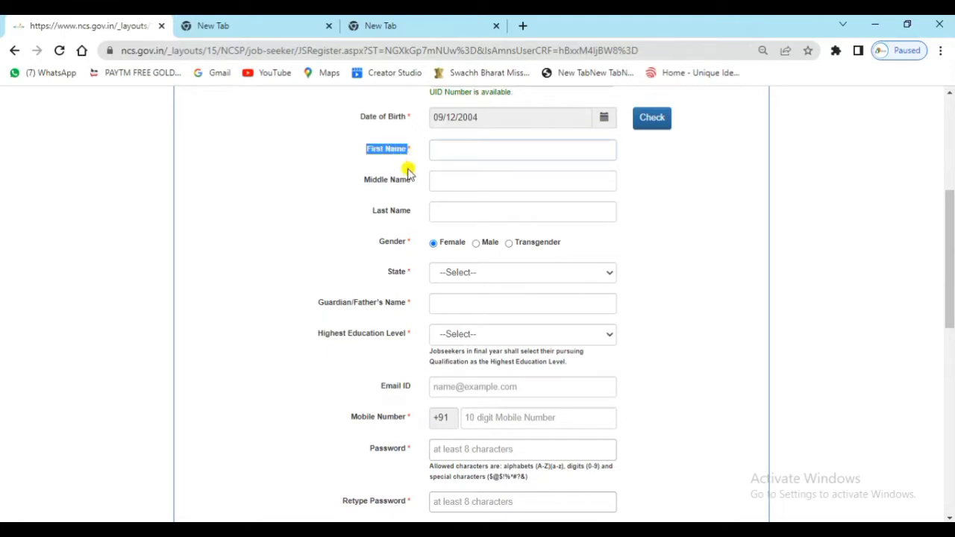
{"action": "left_click_drag", "start_coordinate": [369, 212], "coordinate": [414, 214]}
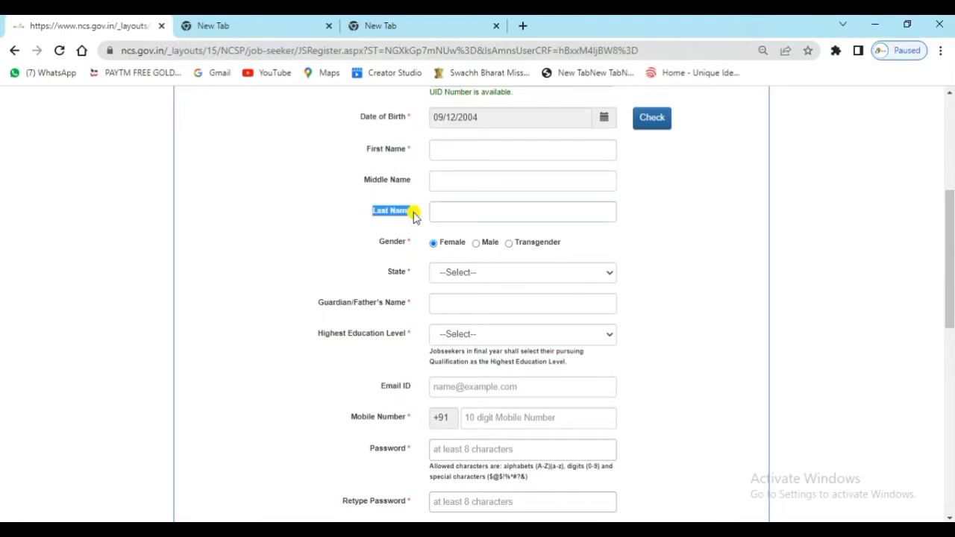
{"action": "left_click_drag", "start_coordinate": [379, 247], "coordinate": [409, 250]}
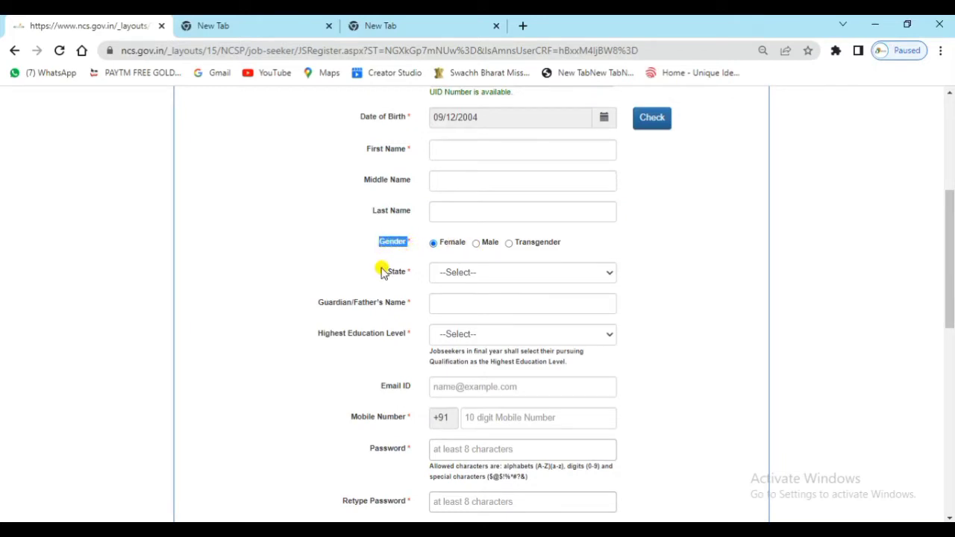
{"action": "left_click_drag", "start_coordinate": [387, 271], "coordinate": [409, 276]}
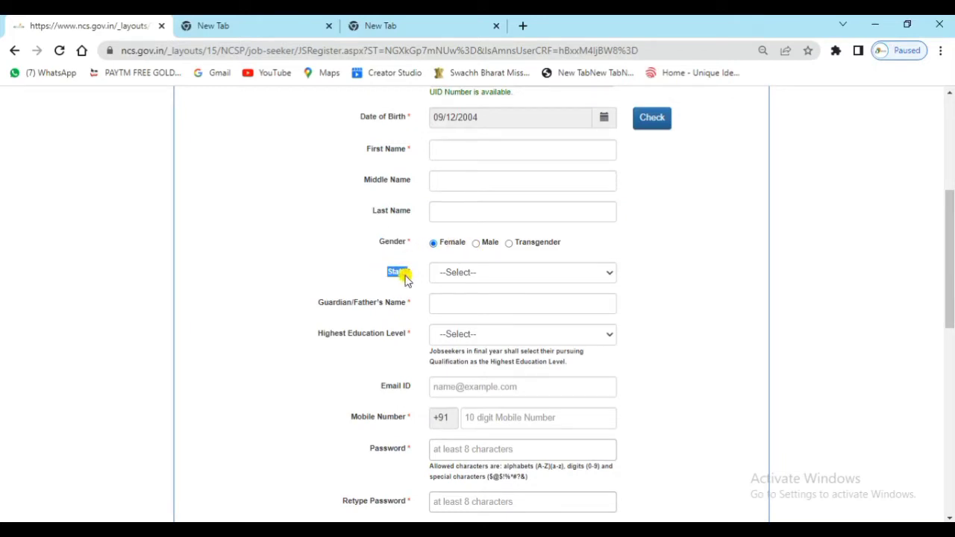
{"action": "left_click_drag", "start_coordinate": [314, 303], "coordinate": [407, 309]}
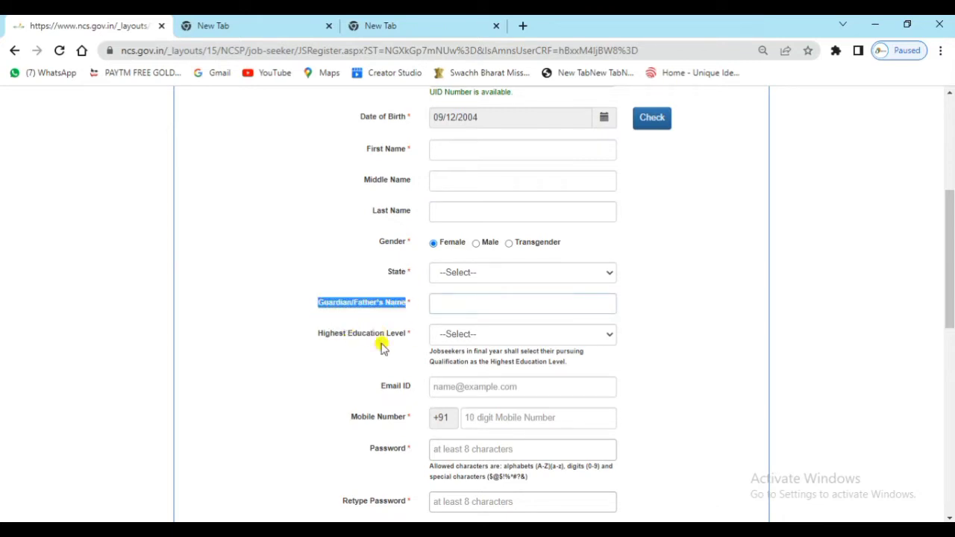
Choose 10th Pass as Highest Education Level, then review the Email, Mobile and Password fields.
{"action": "left_click_drag", "start_coordinate": [319, 335], "coordinate": [385, 341]}
{"action": "left_click", "coordinate": [464, 336]}
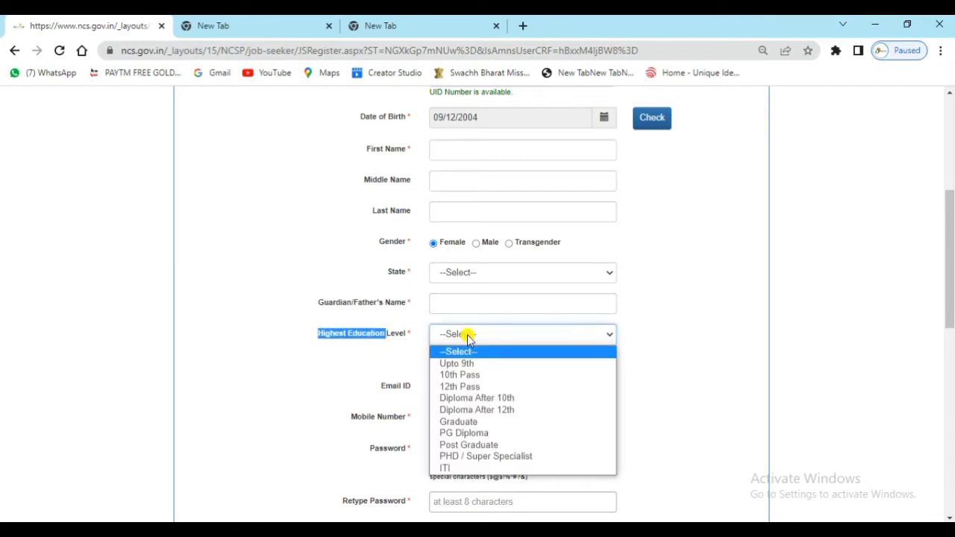
{"action": "left_click", "coordinate": [476, 374]}
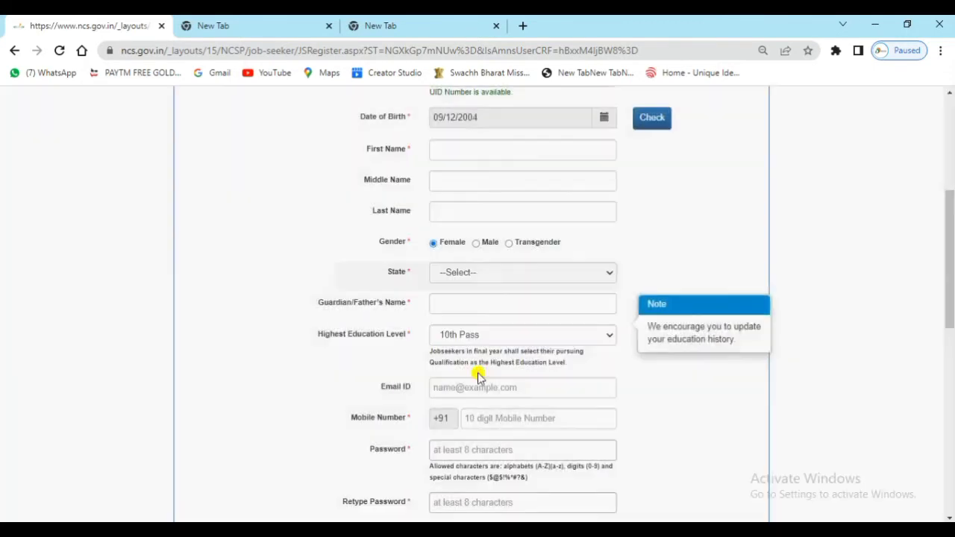
{"action": "left_click_drag", "start_coordinate": [375, 392], "coordinate": [445, 390]}
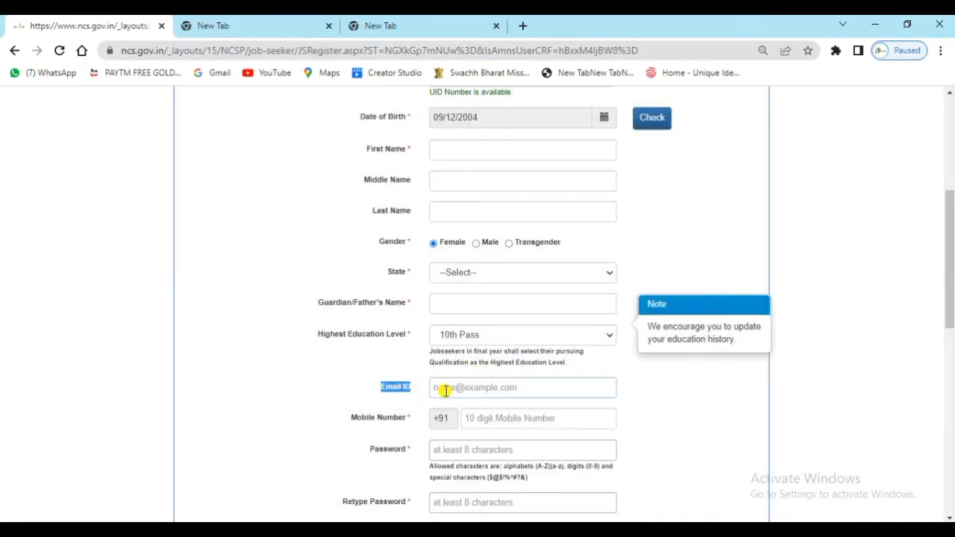
{"action": "left_click_drag", "start_coordinate": [349, 418], "coordinate": [409, 421]}
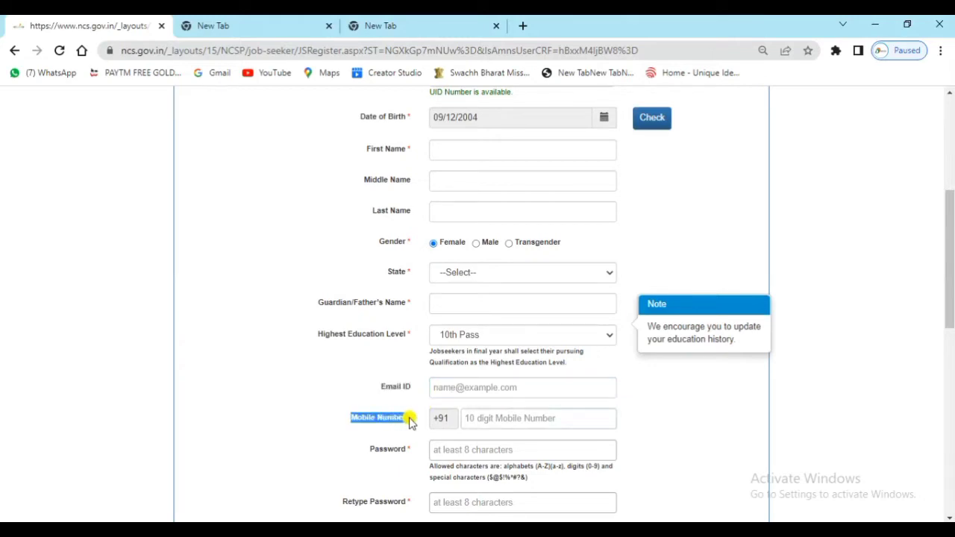
{"action": "left_click_drag", "start_coordinate": [366, 451], "coordinate": [408, 458]}
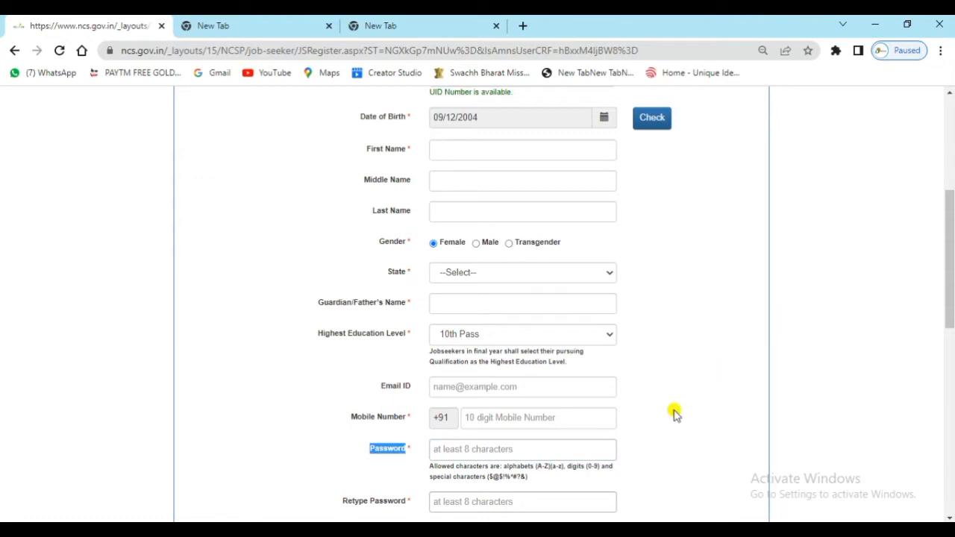
{"action": "left_click_drag", "start_coordinate": [342, 501], "coordinate": [407, 507]}
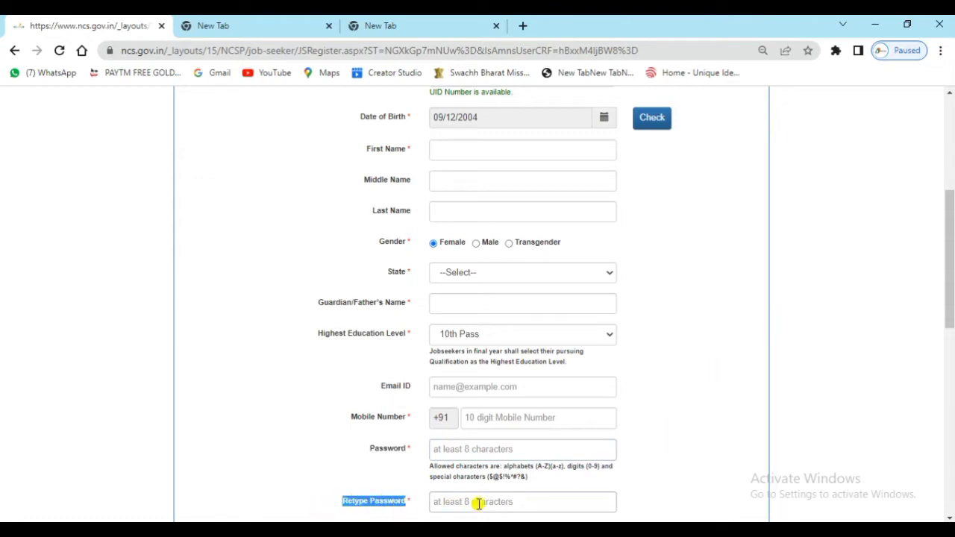
{"action": "scroll", "coordinate": [488, 492], "scroll_direction": "down", "scroll_amount": 10}
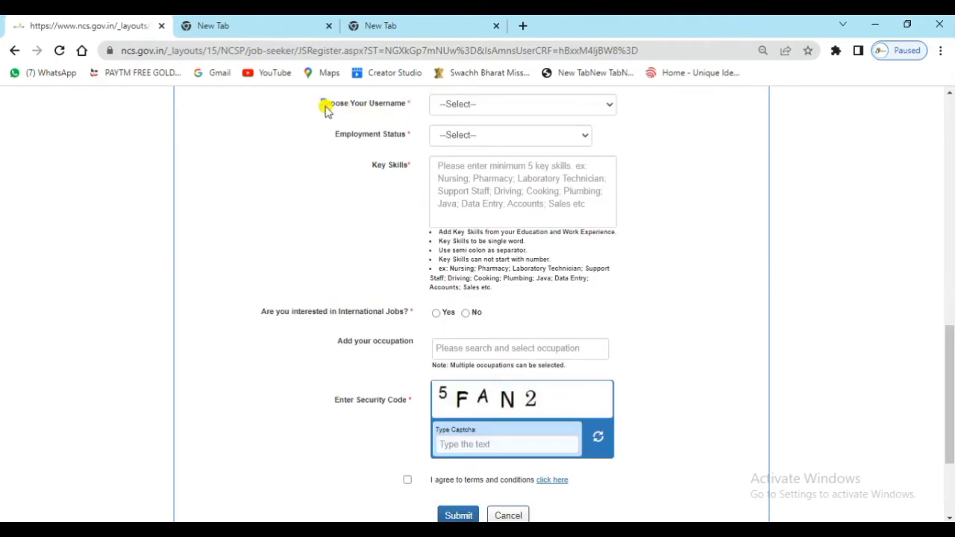
Use Email as the username type and set employment status to Self employed.
{"action": "left_click_drag", "start_coordinate": [325, 109], "coordinate": [409, 110]}
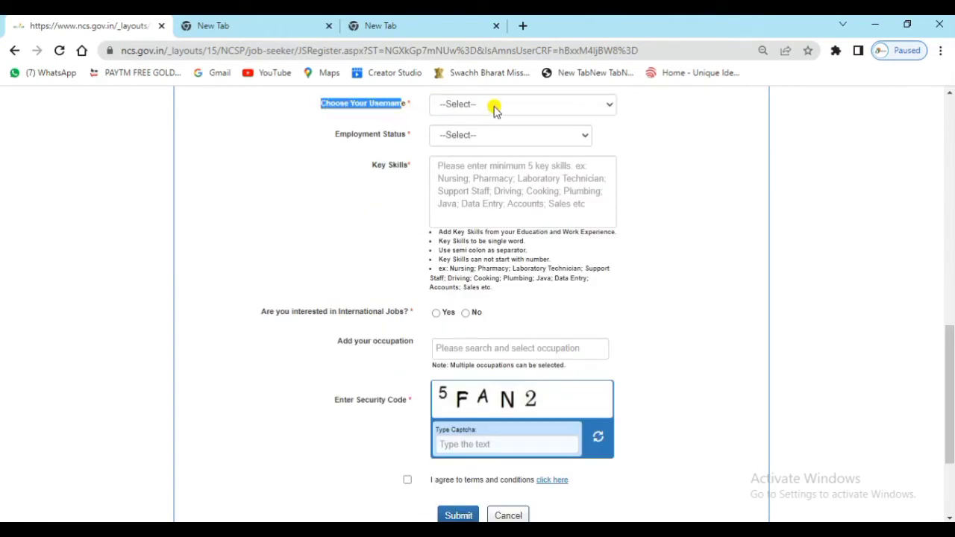
{"action": "left_click", "coordinate": [495, 108]}
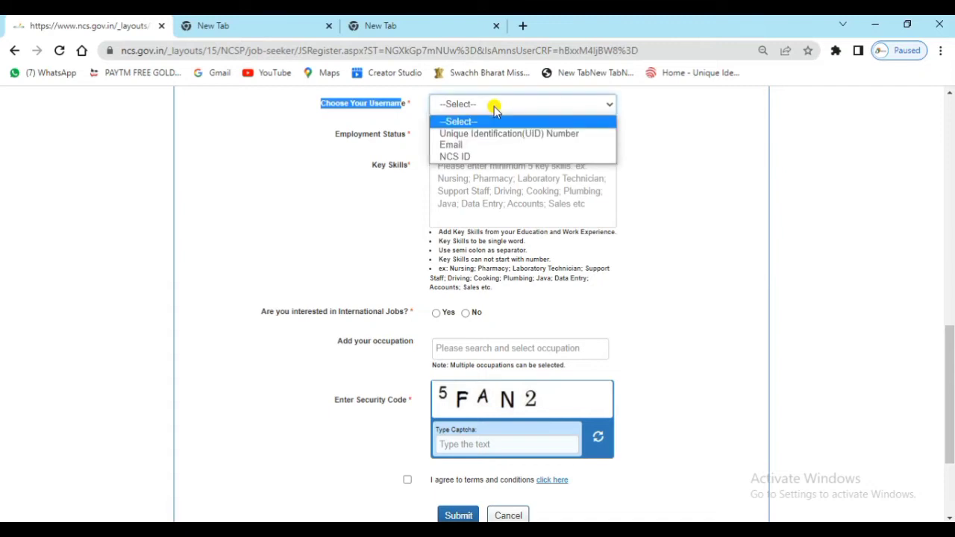
{"action": "left_click", "coordinate": [511, 146]}
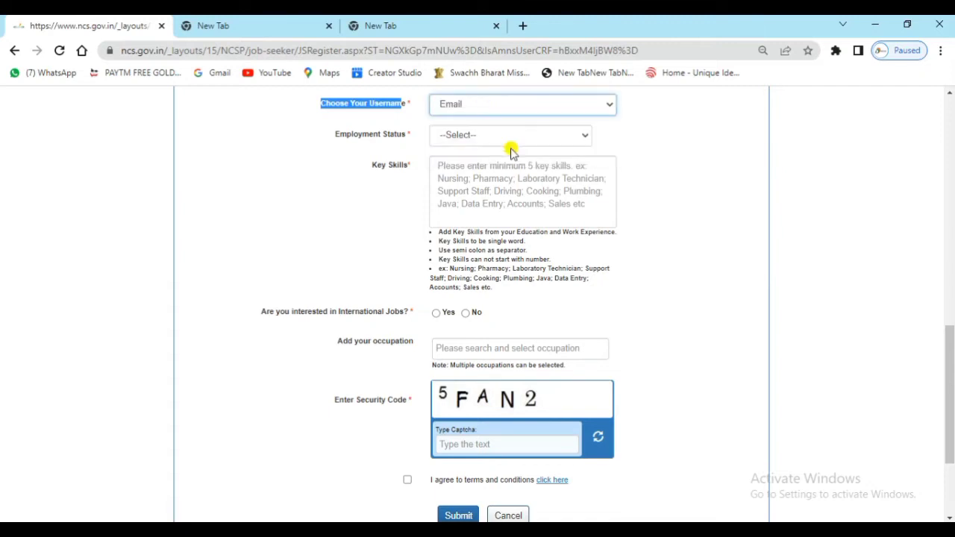
{"action": "left_click_drag", "start_coordinate": [326, 136], "coordinate": [405, 135]}
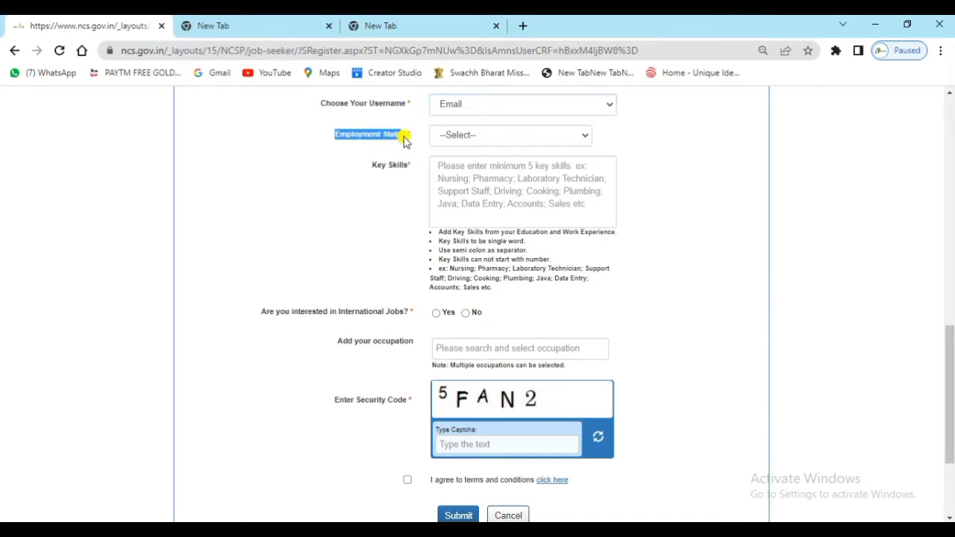
{"action": "left_click", "coordinate": [461, 137]}
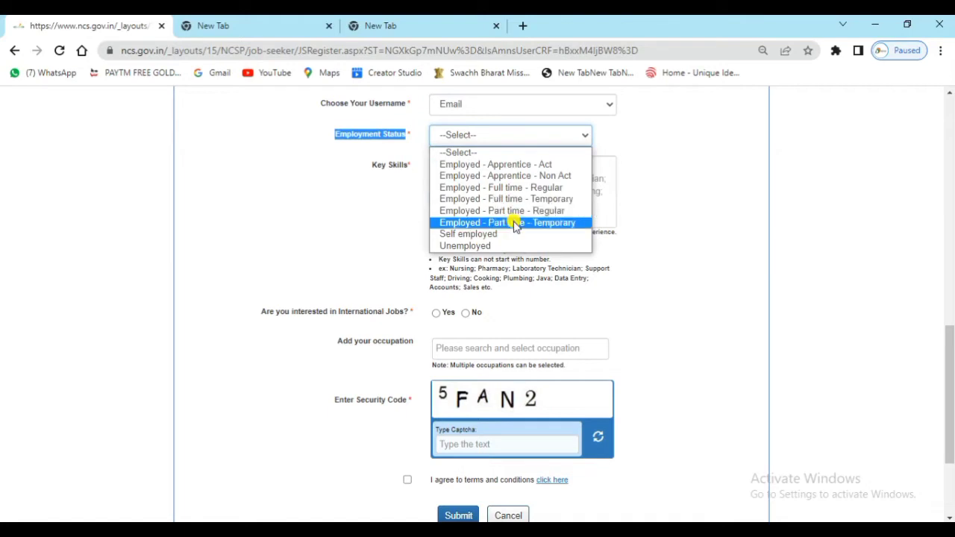
{"action": "left_click", "coordinate": [494, 235]}
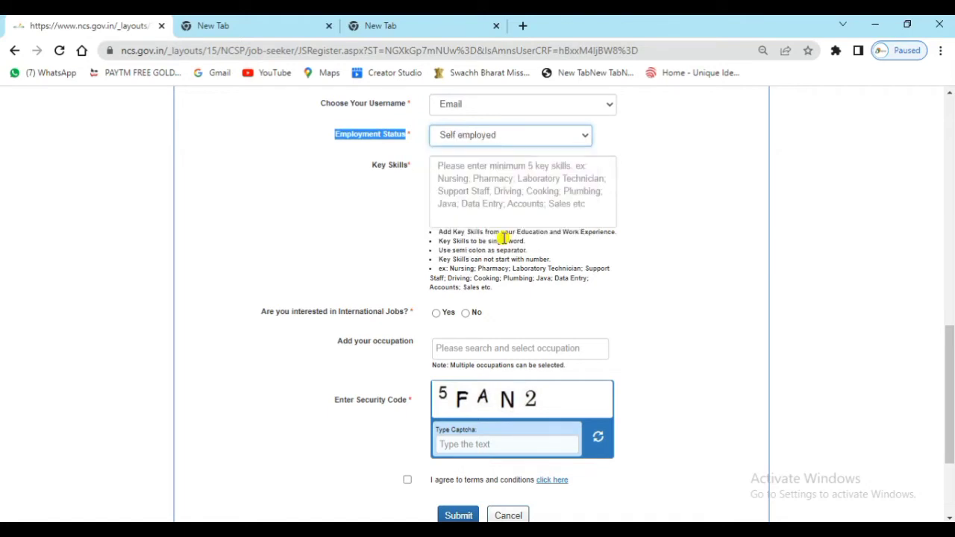
Add Configure CCTV Cameras as a key skill.
{"action": "left_click_drag", "start_coordinate": [372, 166], "coordinate": [408, 171]}
{"action": "left_click", "coordinate": [471, 172]}
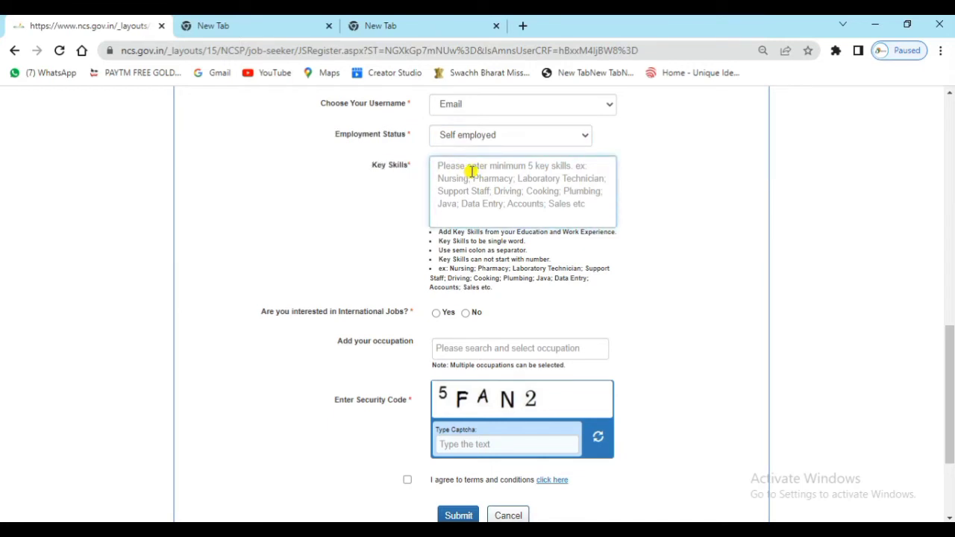
{"action": "type", "text": "cctv"}
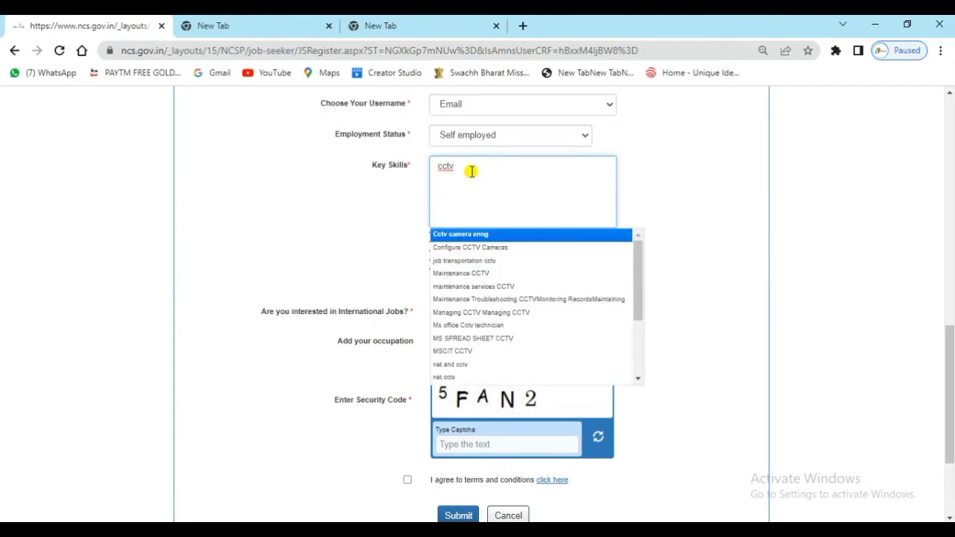
{"action": "left_click", "coordinate": [473, 247]}
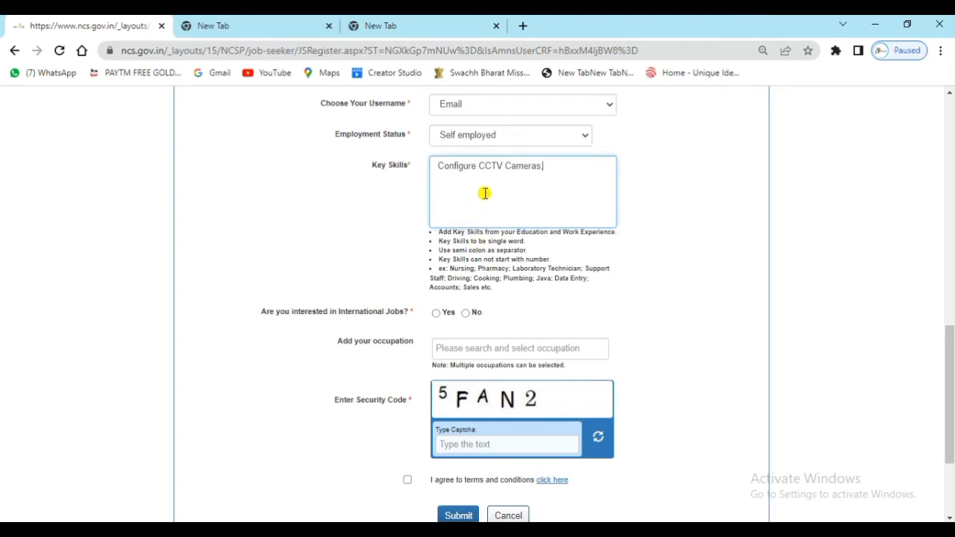
Answer No to international jobs and accept the terms and conditions.
{"action": "left_click", "coordinate": [465, 312]}
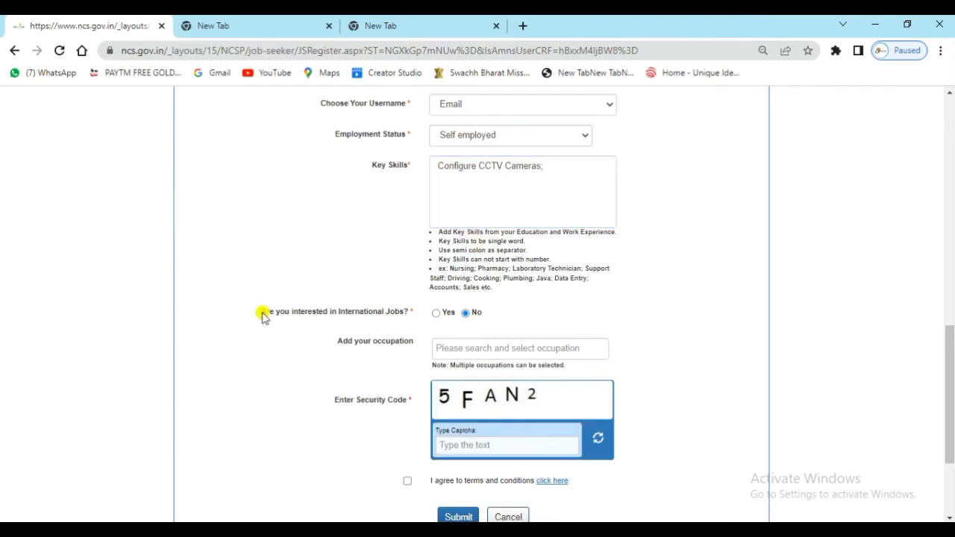
{"action": "left_click_drag", "start_coordinate": [262, 313], "coordinate": [413, 319]}
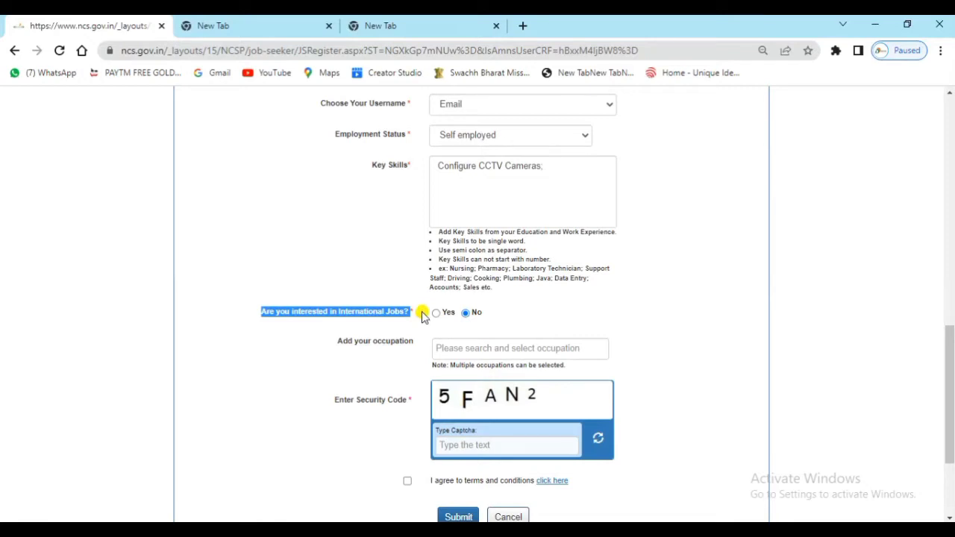
{"action": "left_click", "coordinate": [466, 312]}
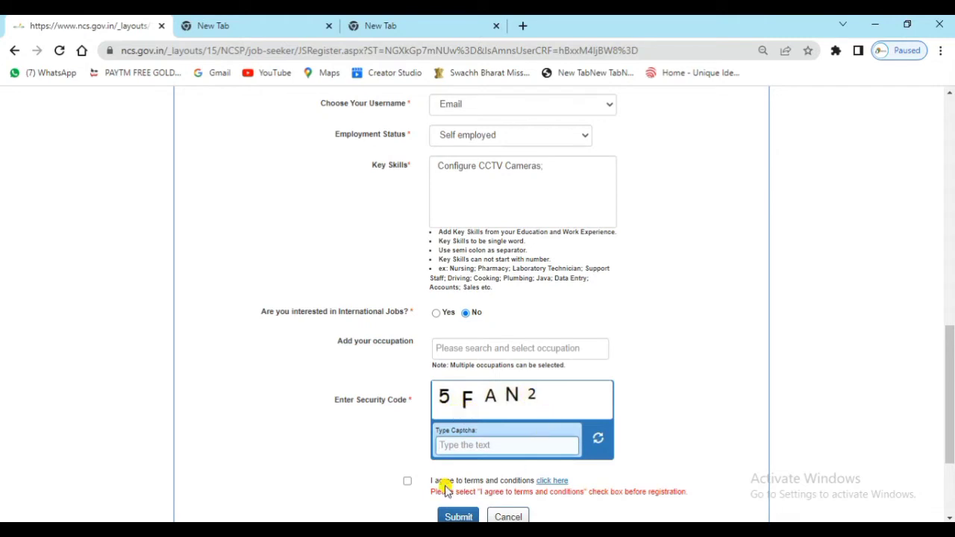
{"action": "left_click", "coordinate": [408, 481]}
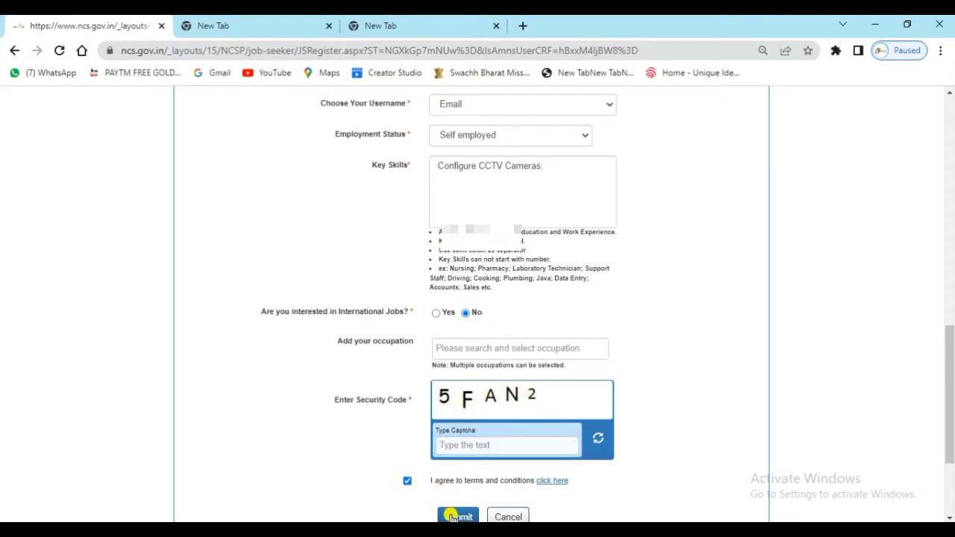
Submit the registration form and verify the one-time password sent by e-mail.
{"action": "left_click", "coordinate": [452, 517]}
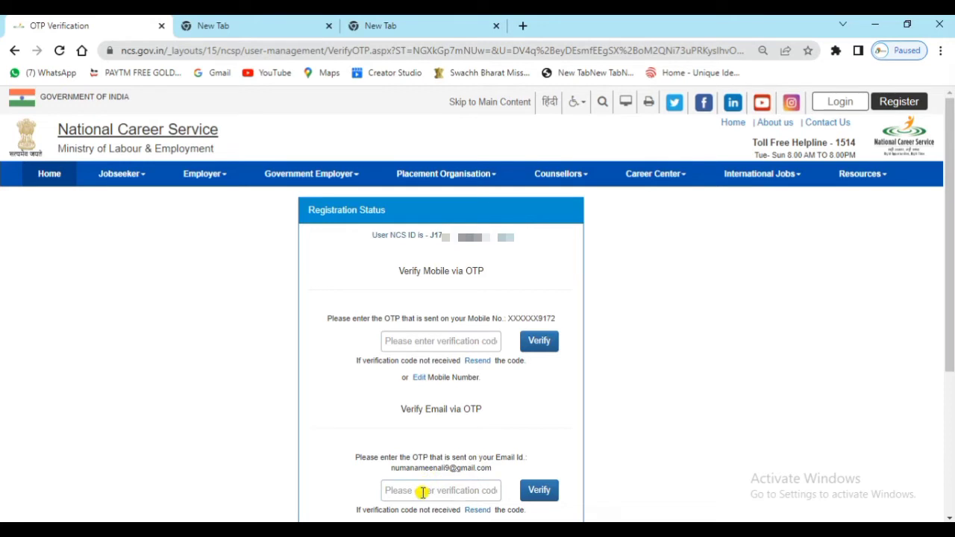
{"action": "left_click", "coordinate": [558, 497]}
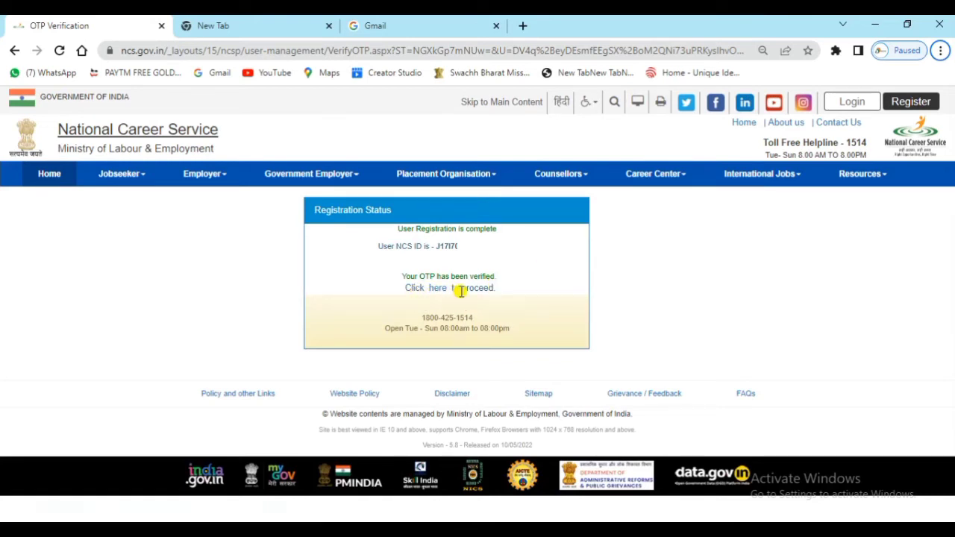
Follow the 'Click here to proceed' link from the Registration Status box to the Login page.
{"action": "left_click", "coordinate": [436, 290]}
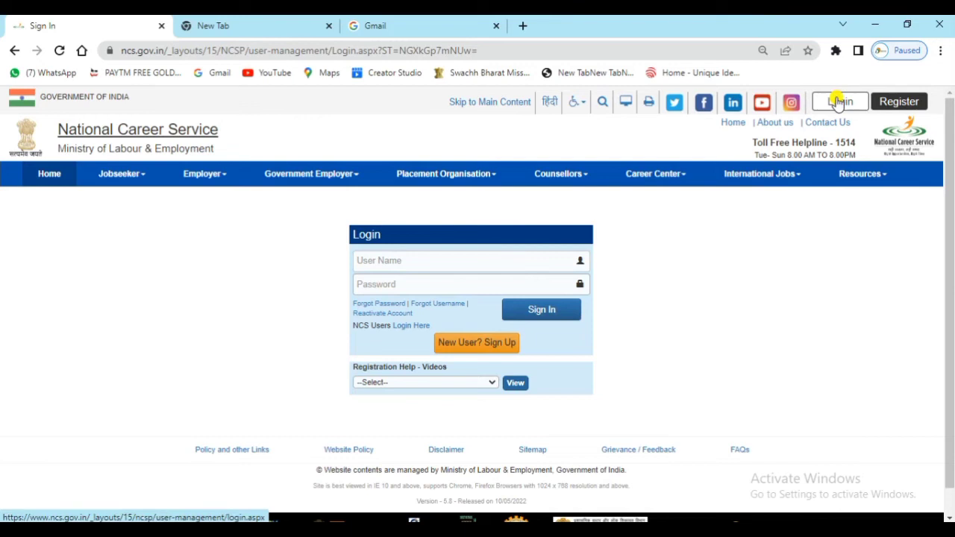
Sign in with the new jobseeker account's username and password.
{"action": "left_click", "coordinate": [839, 103]}
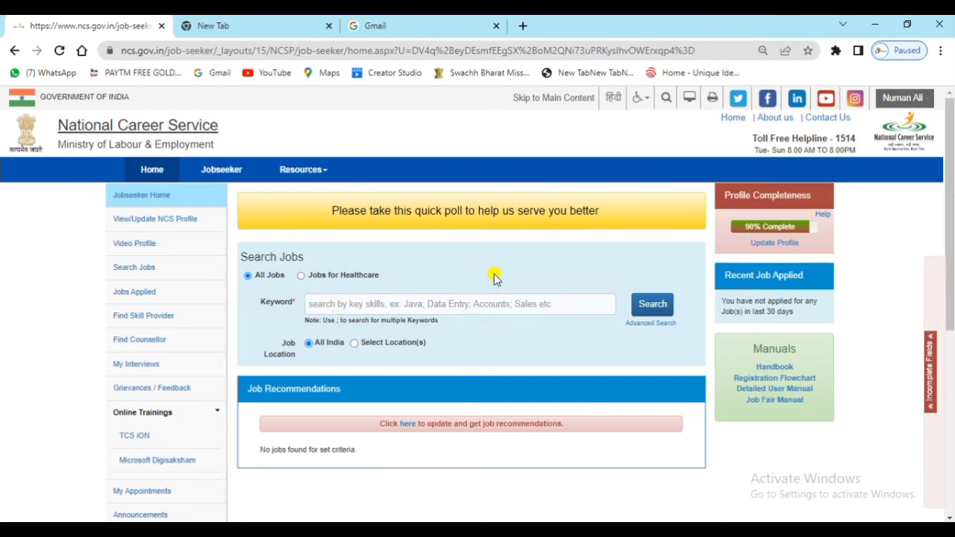
Open NCS Registration Card from the Profile section of the left menu.
{"action": "scroll", "coordinate": [306, 320], "scroll_direction": "down", "scroll_amount": 5}
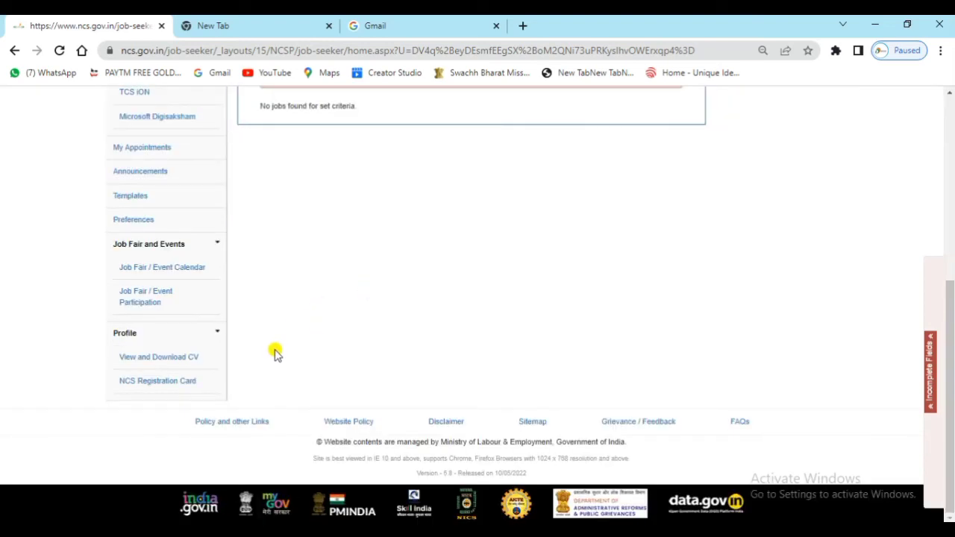
{"action": "scroll", "coordinate": [411, 256], "scroll_direction": "up", "scroll_amount": 4}
{"action": "scroll", "coordinate": [231, 305], "scroll_direction": "down", "scroll_amount": 4}
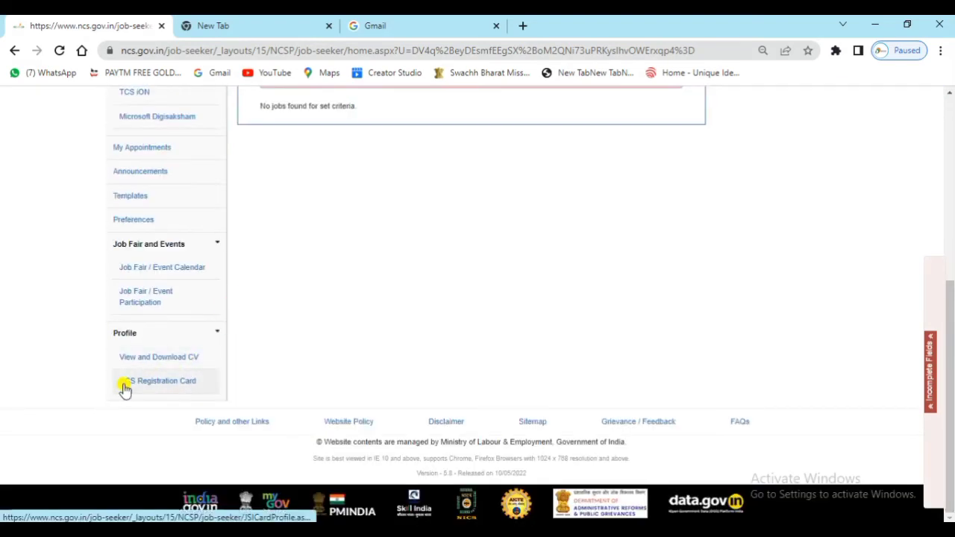
{"action": "left_click", "coordinate": [176, 384]}
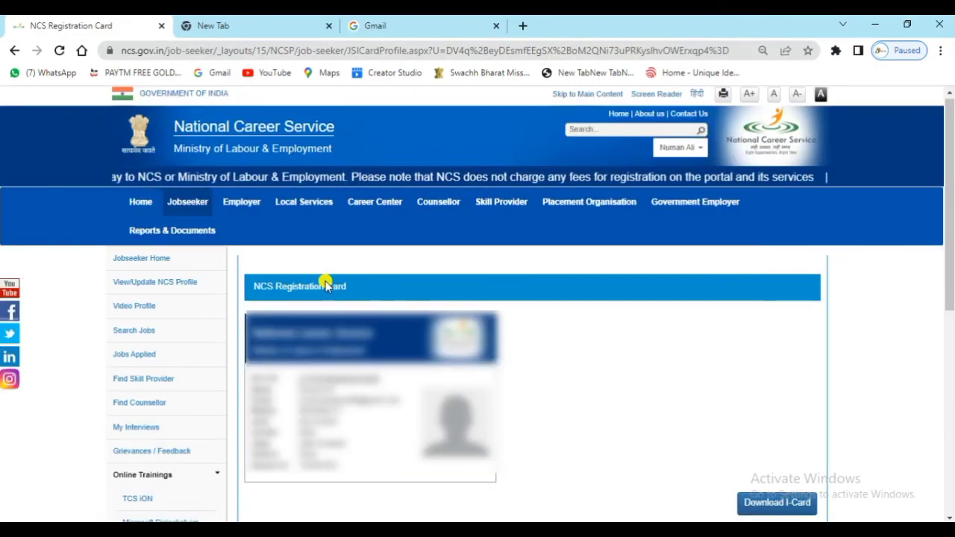